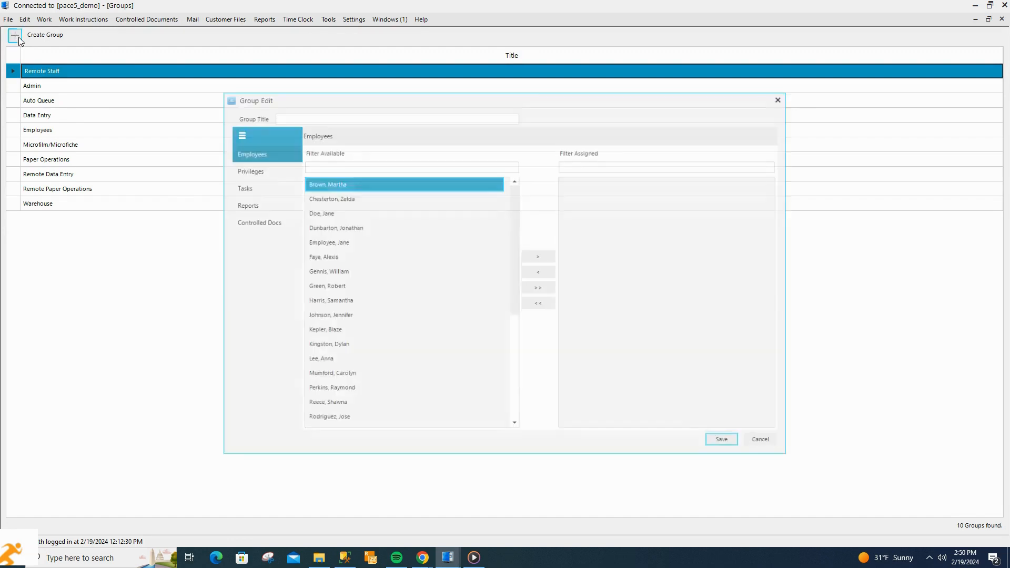
# Create a group titled 'General' and save it
pyautogui.click(322, 115)
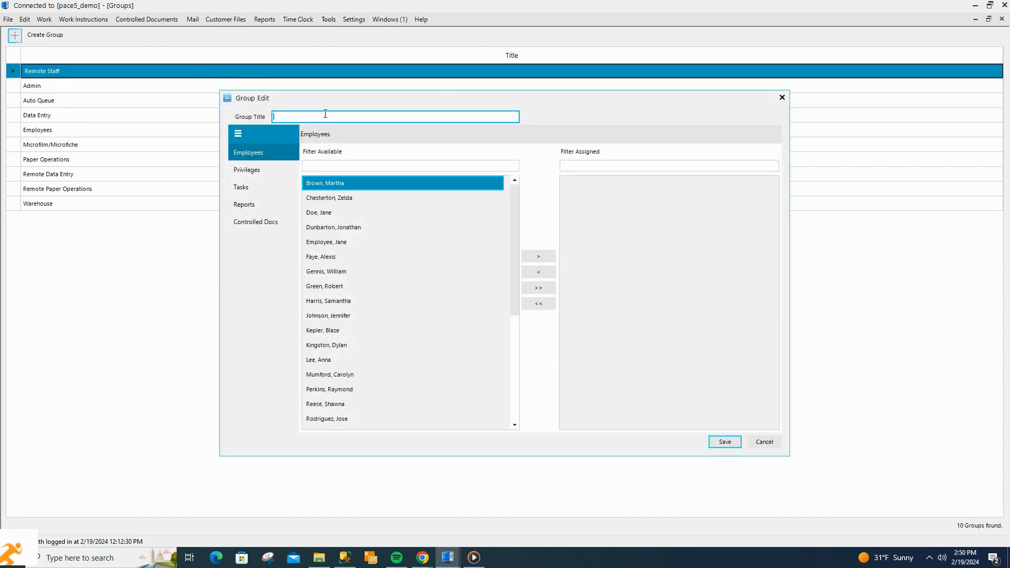
pyautogui.write('General')
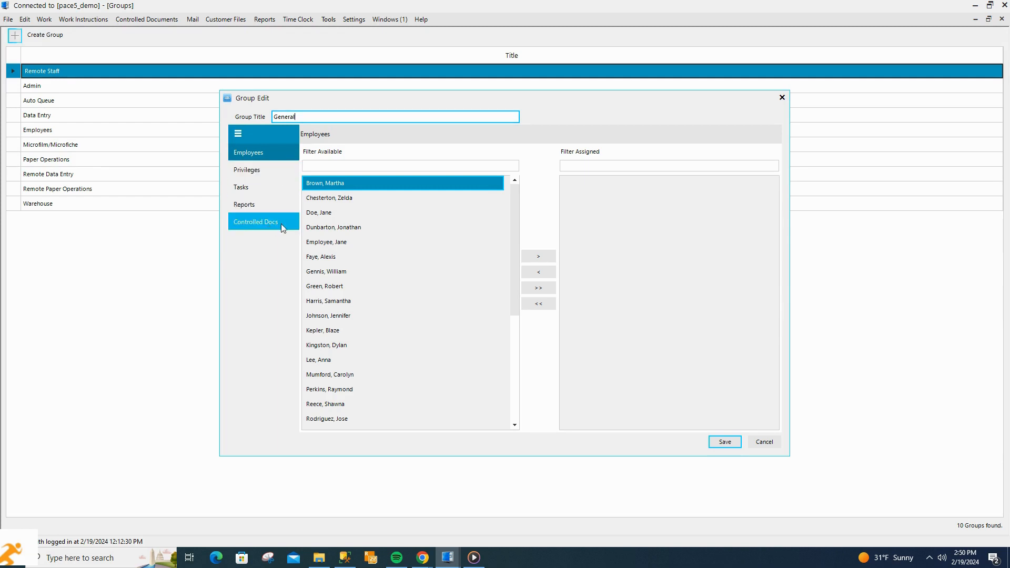
pyautogui.click(724, 443)
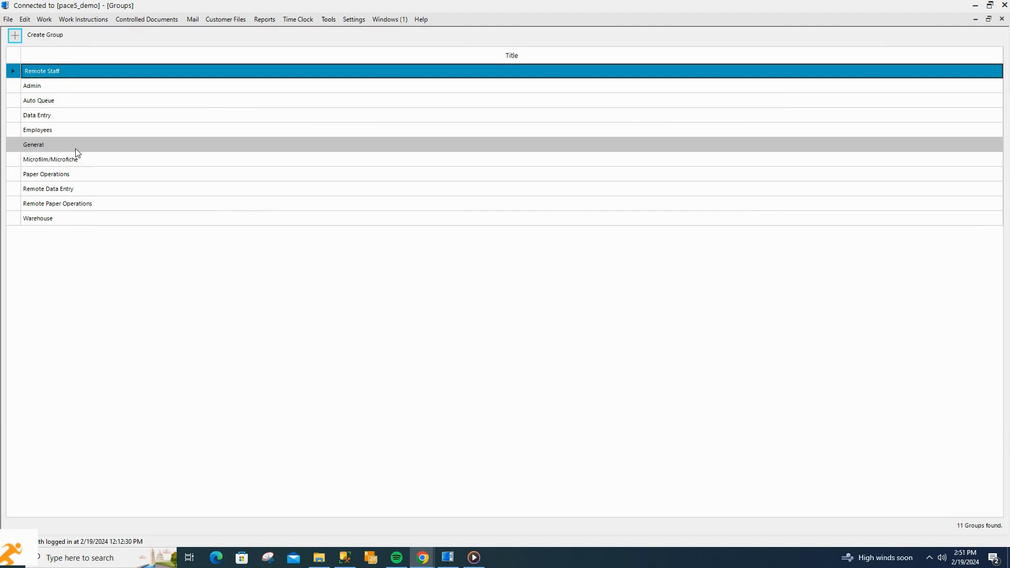
# Go to Settings > People and launch the New Person Creation Wizard
pyautogui.click(353, 23)
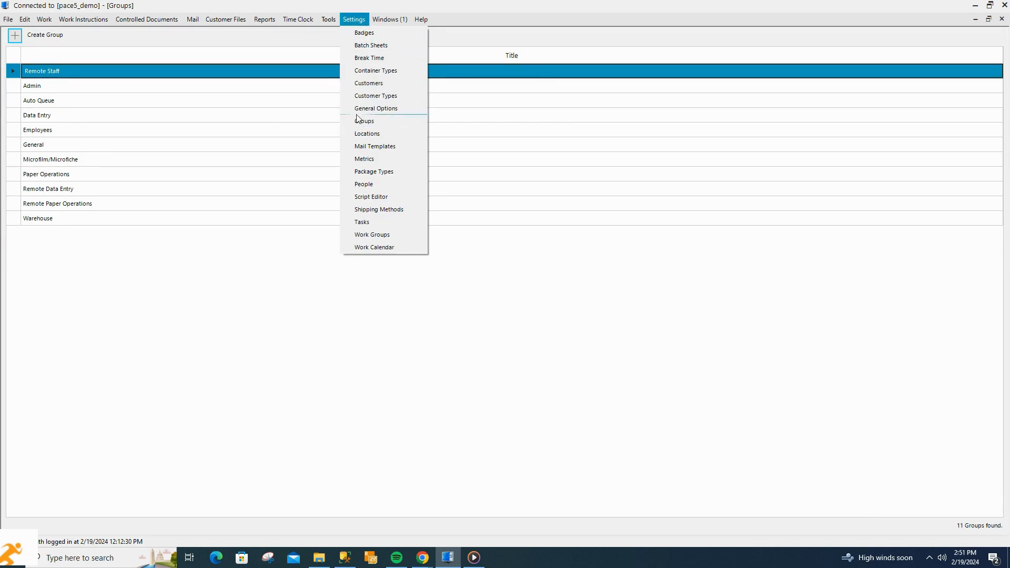
pyautogui.click(373, 186)
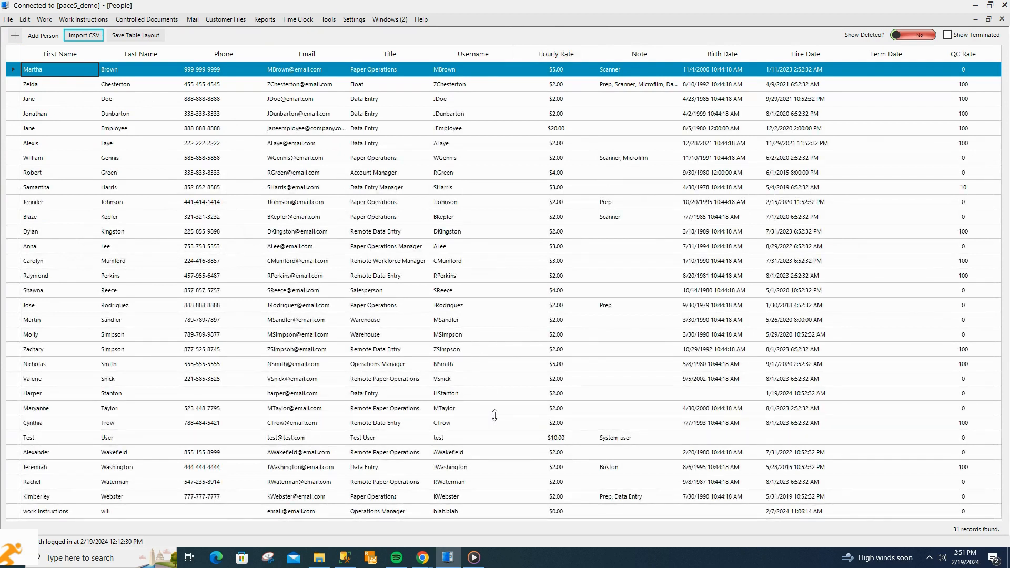
pyautogui.click(15, 36)
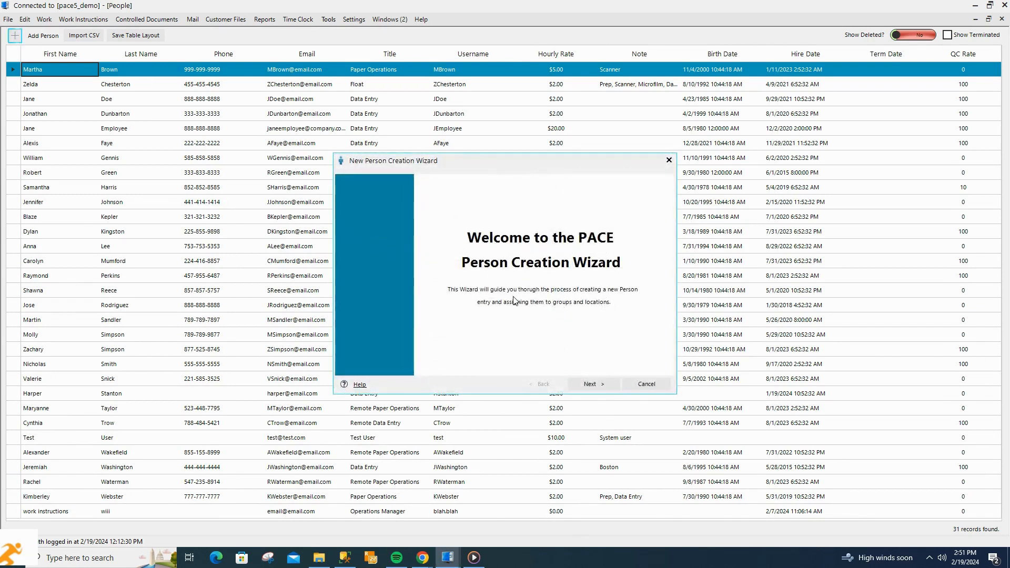
# Enter the new person's first and last name and set the title to Data Entry
pyautogui.click(598, 382)
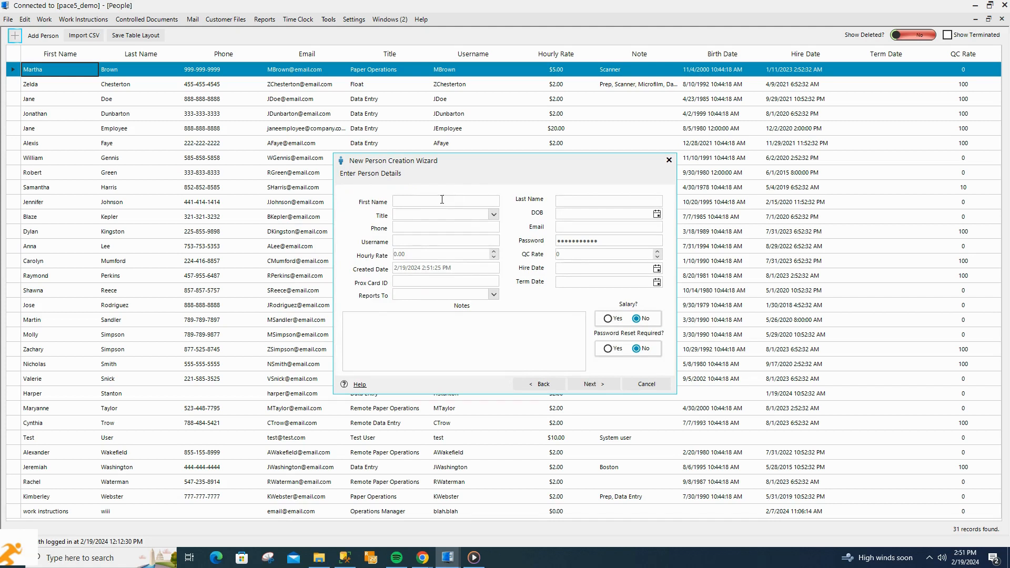
pyautogui.click(442, 203)
pyautogui.write('Susan')
pyautogui.press('Tab')
pyautogui.write('Newhire')
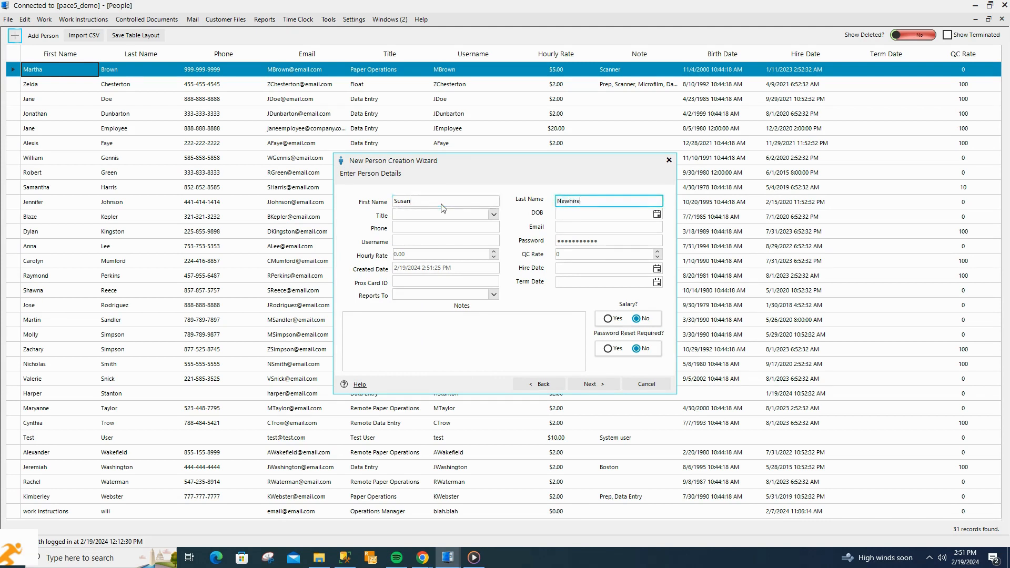
pyautogui.press('Tab')
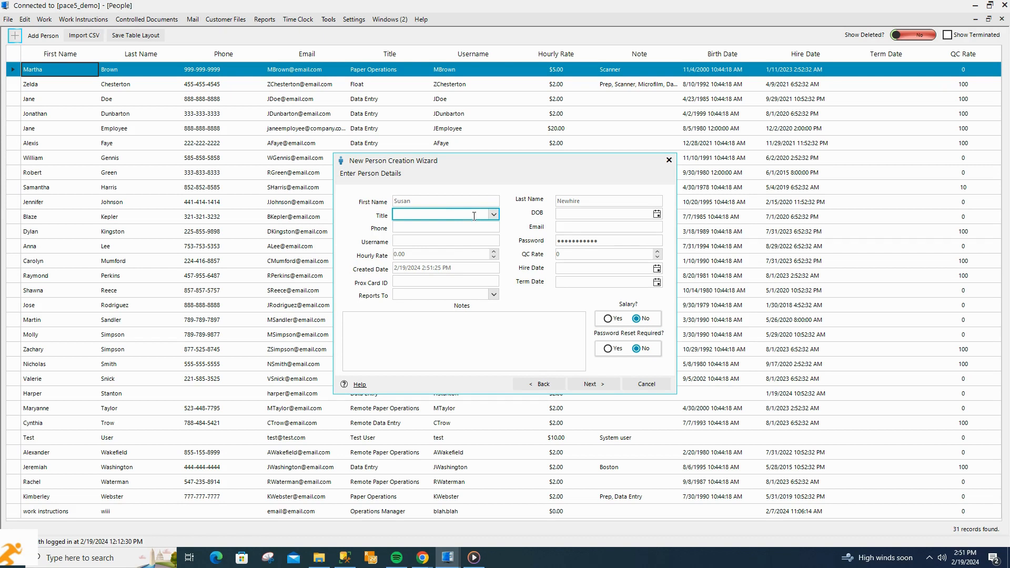
pyautogui.write('Data ')
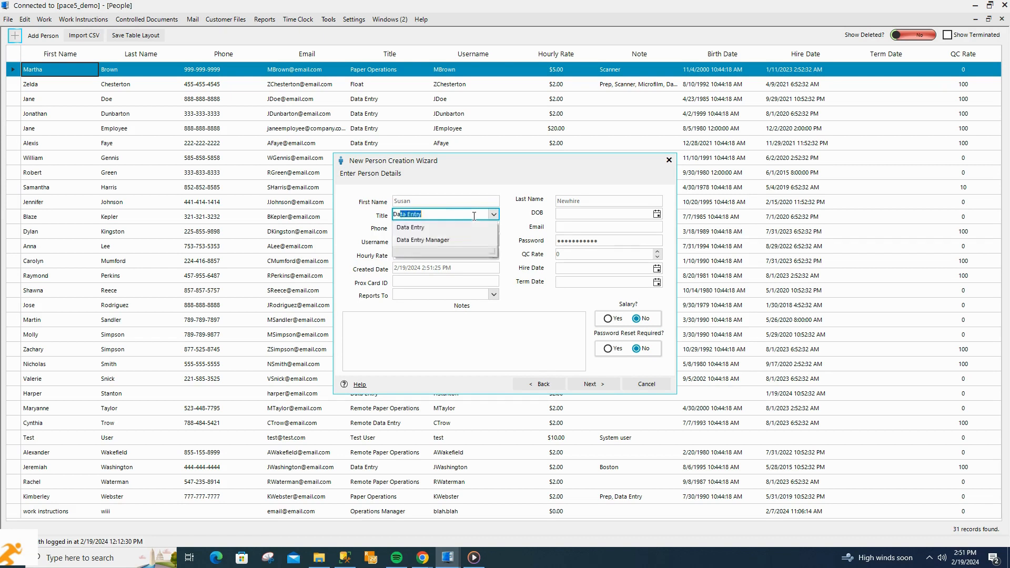
pyautogui.write('Entry')
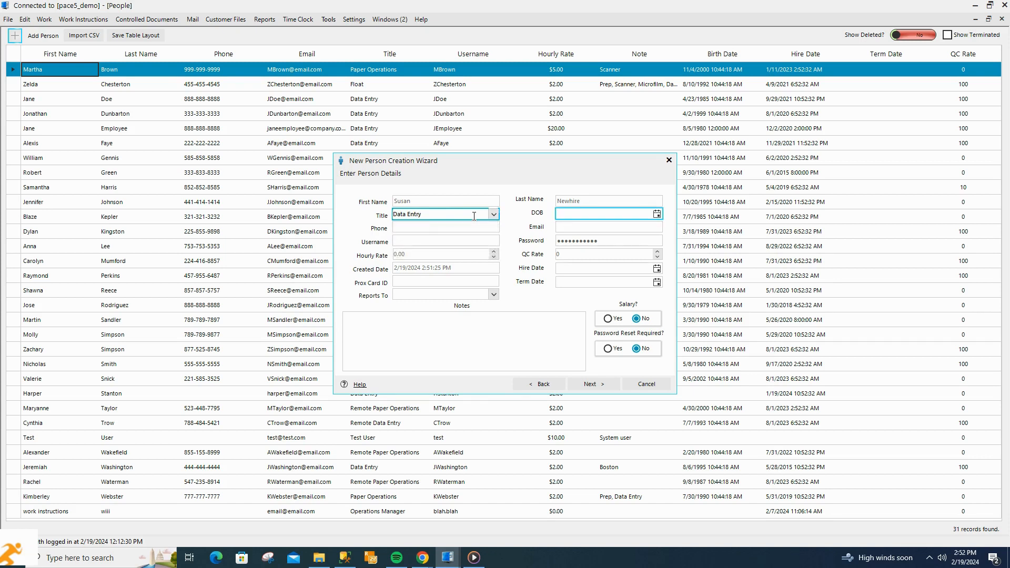
pyautogui.click(494, 214)
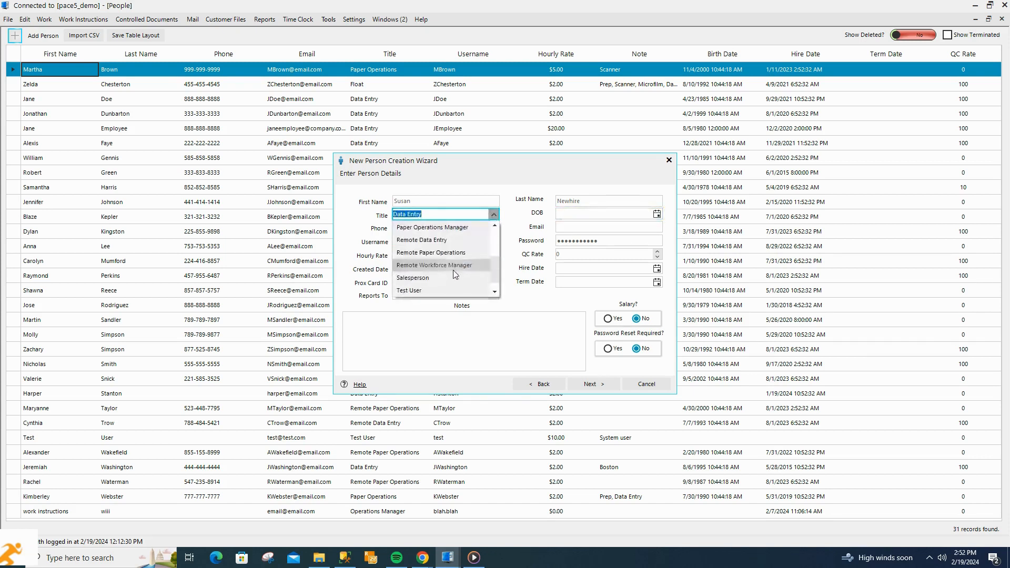
pyautogui.click(455, 212)
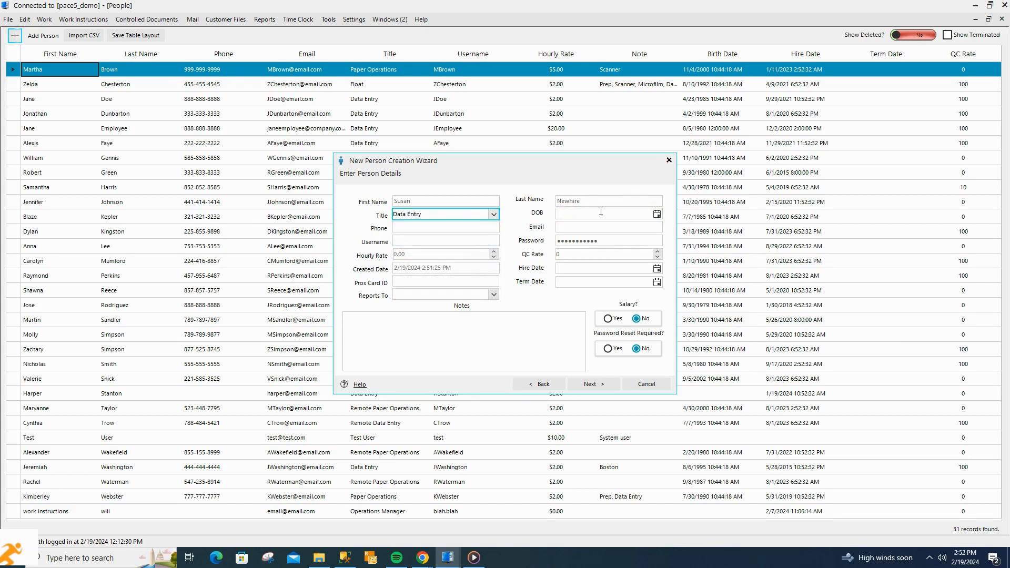
pyautogui.click(601, 213)
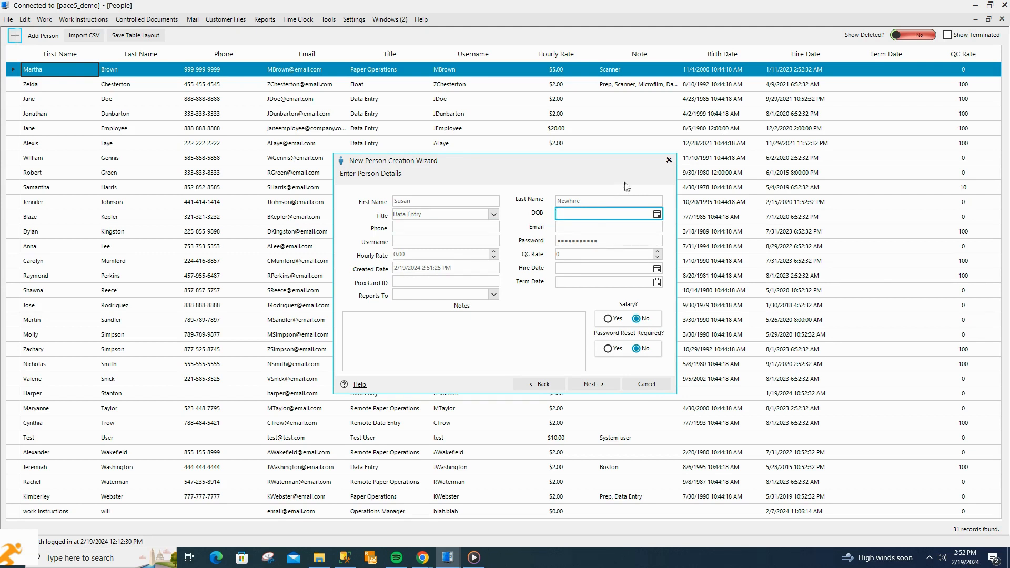
# Pick May 10 as the date of birth from the calendar
pyautogui.click(657, 213)
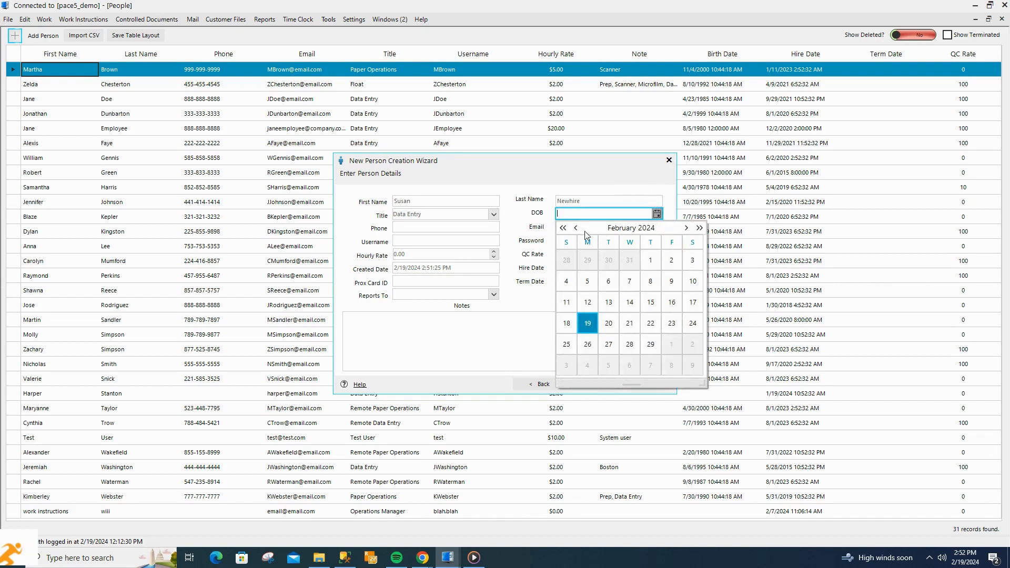
pyautogui.click(563, 229)
pyautogui.click(562, 229)
pyautogui.click(563, 229)
pyautogui.click(563, 228)
pyautogui.click(563, 228)
pyautogui.click(562, 229)
pyautogui.click(562, 229)
pyautogui.tripleClick(563, 229)
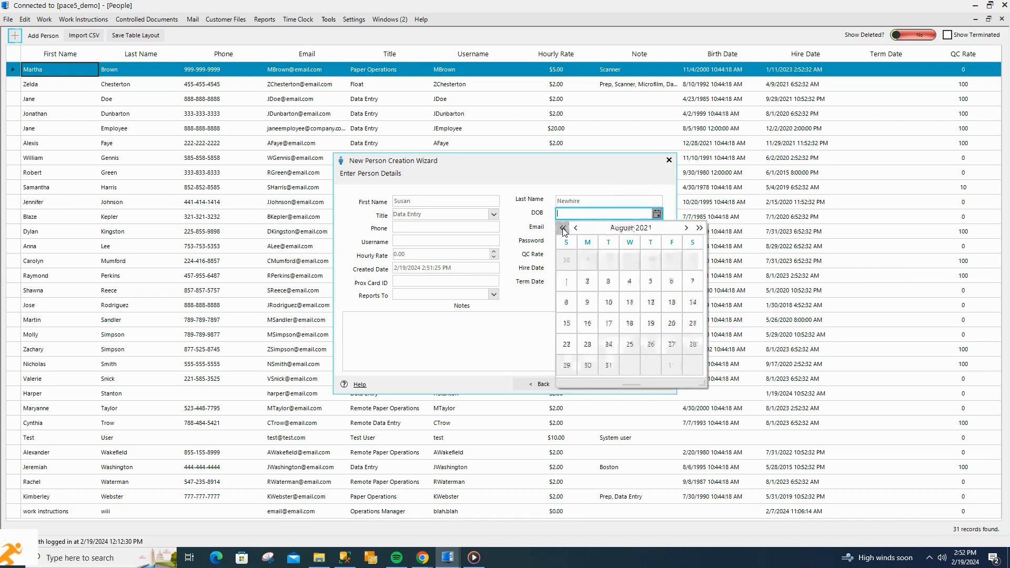
pyautogui.tripleClick(562, 229)
pyautogui.tripleClick(562, 229)
pyautogui.click(563, 228)
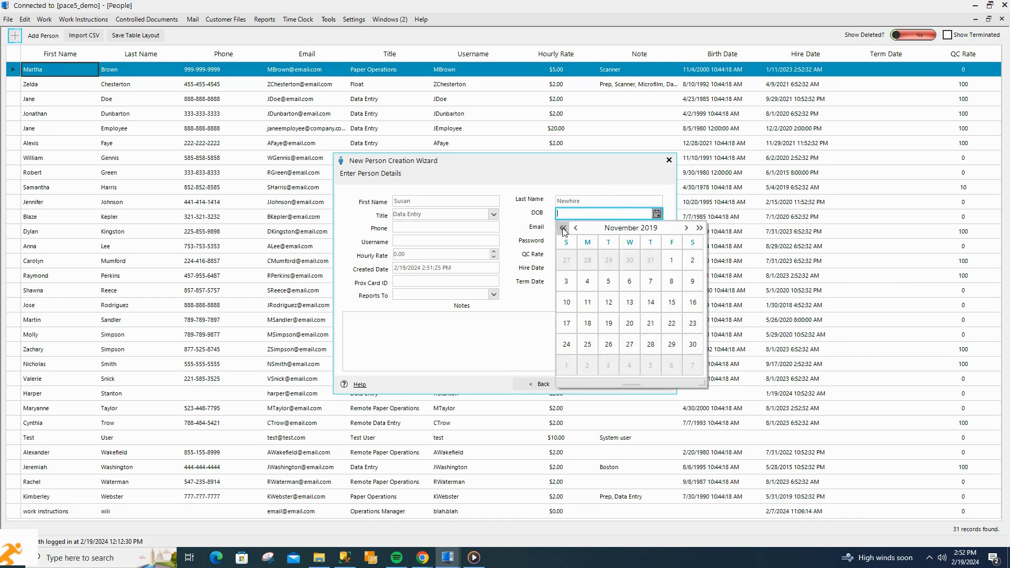
pyautogui.click(563, 228)
pyautogui.click(563, 229)
pyautogui.click(563, 229)
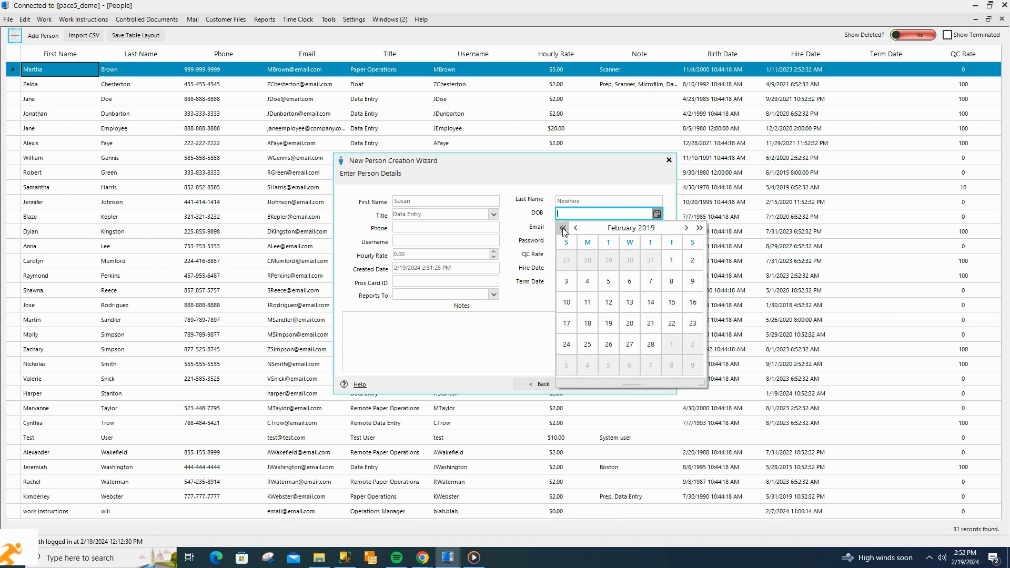
pyautogui.click(686, 228)
pyautogui.click(686, 229)
pyautogui.click(685, 228)
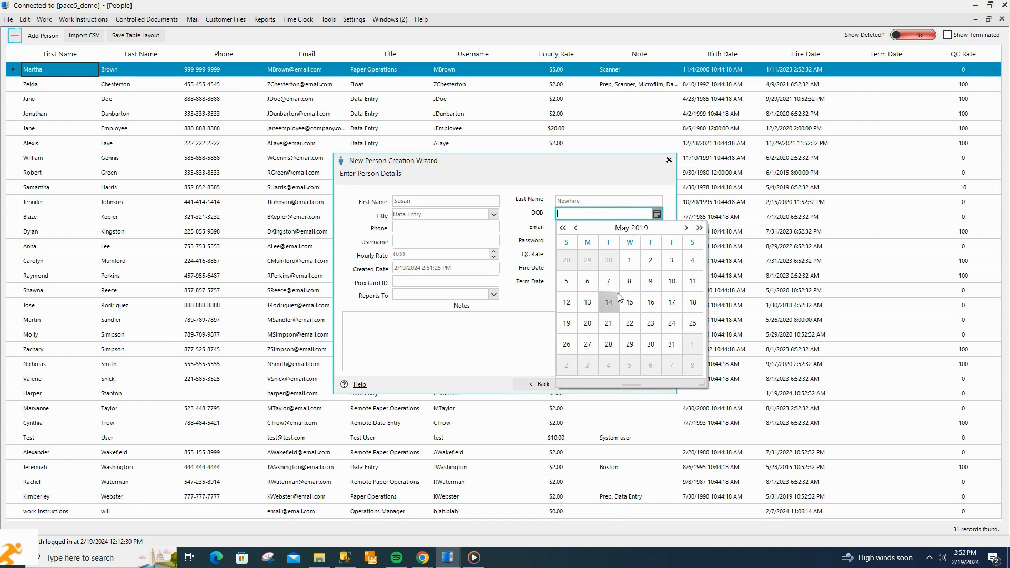
pyautogui.click(672, 281)
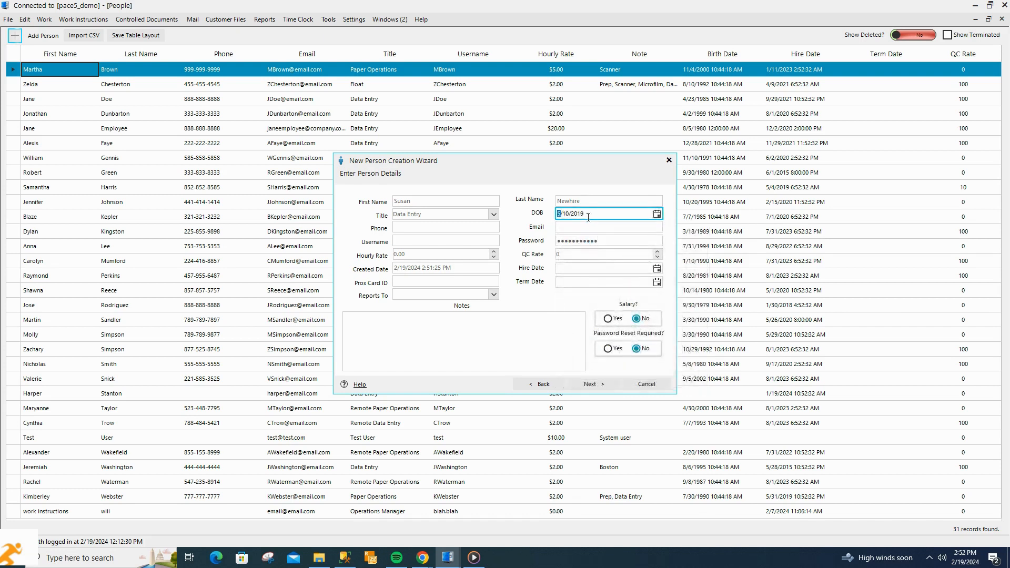
pyautogui.press('Right')
pyautogui.press('Right')
# Complete the birth year as 1995, then enter the phone number and email address
pyautogui.write('1995')
pyautogui.press('Tab')
pyautogui.write('555')
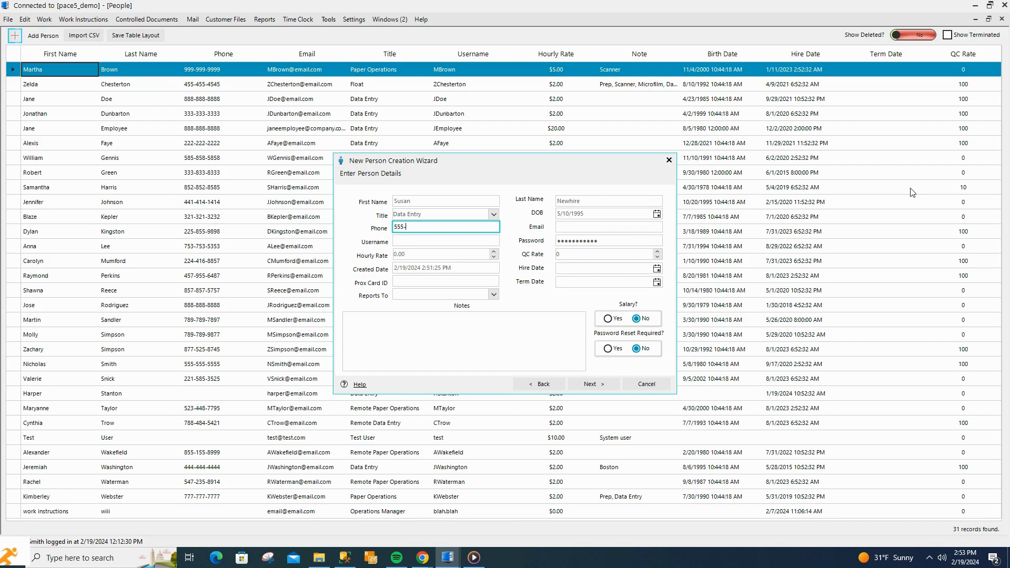
pyautogui.write('-551-1212')
pyautogui.press('Tab')
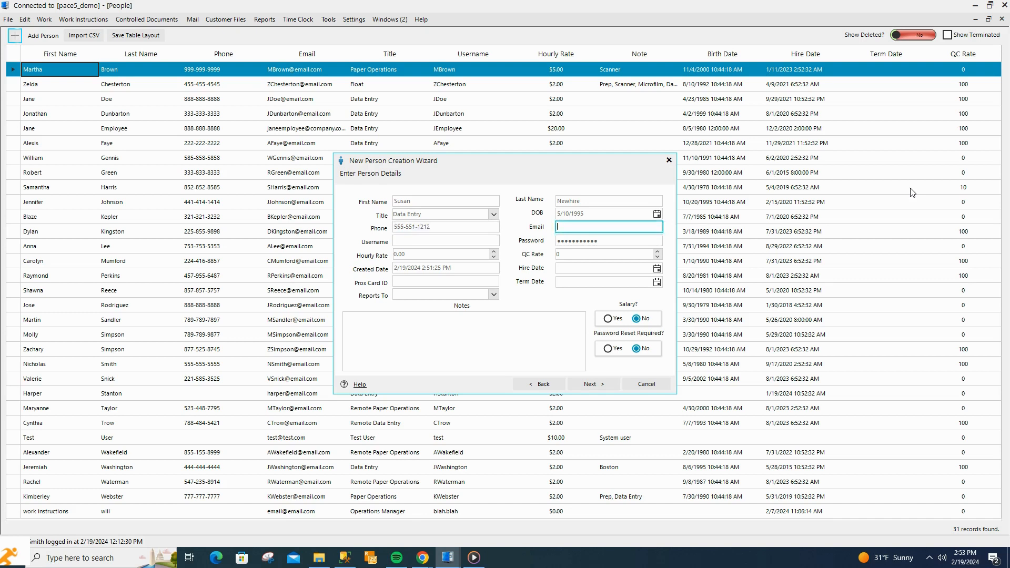
# Enter the username and a new password, then set Hourly Rate 5.00 and QC Rate 100
pyautogui.press('Tab')
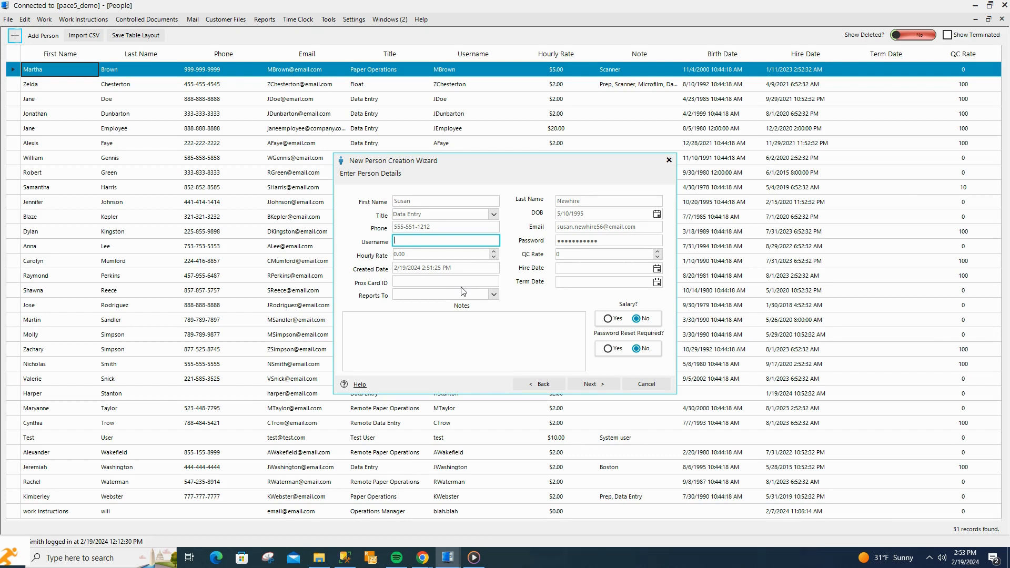
pyautogui.write('susan.newhire')
pyautogui.press('Tab')
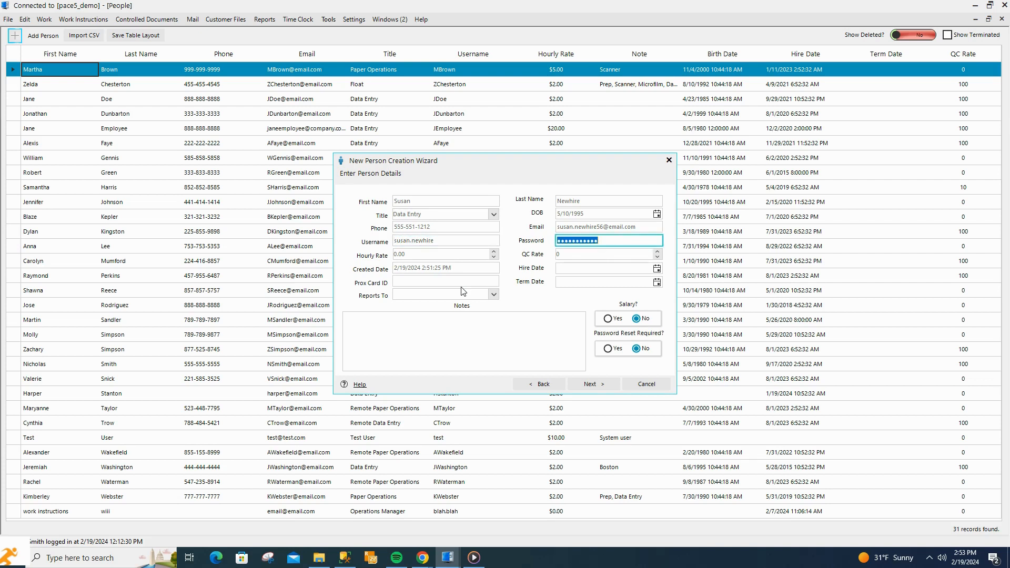
pyautogui.press('BackSpace')
pyautogui.write('123456789')
pyautogui.press('Tab')
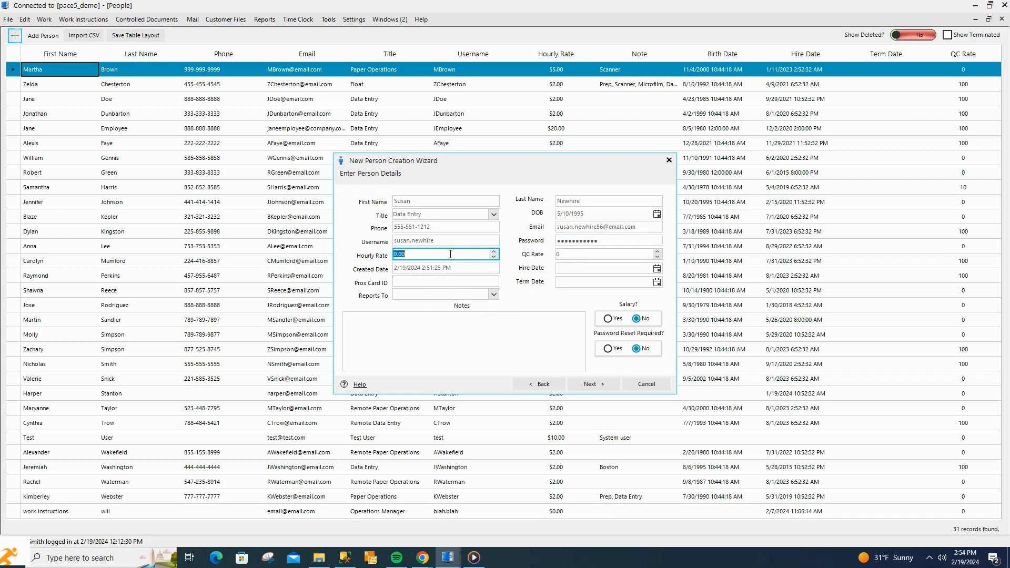
pyautogui.write('5.00')
pyautogui.press('Tab')
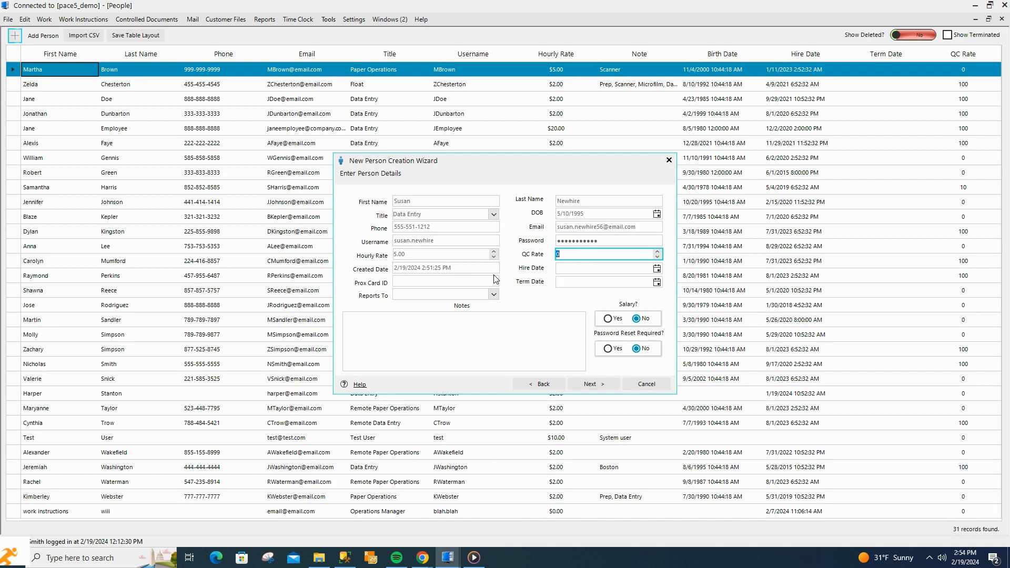
pyautogui.write('100')
pyautogui.press('Tab')
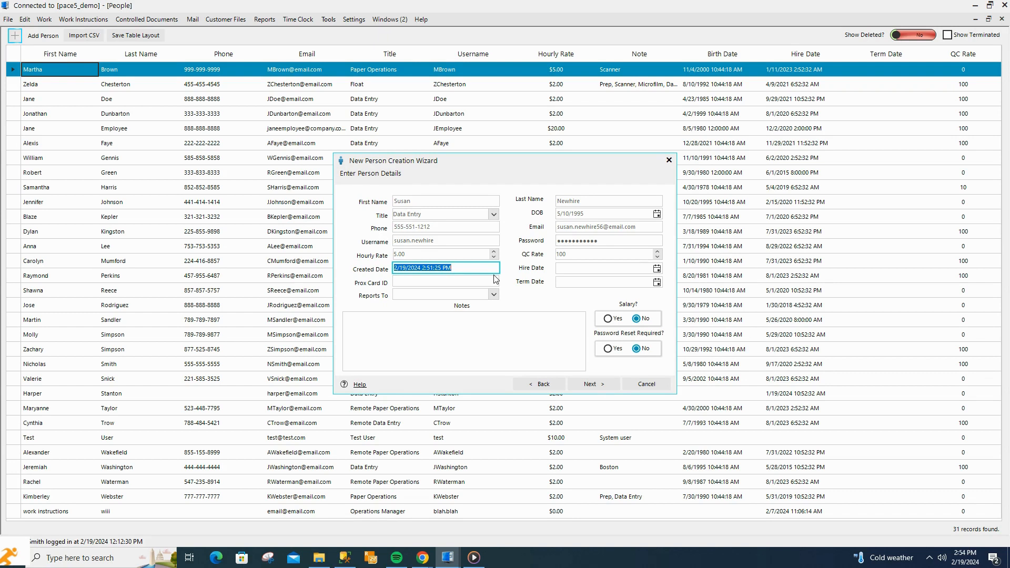
# Set the Hire Date to 2/19/2024 using the calendar
pyautogui.press('Tab')
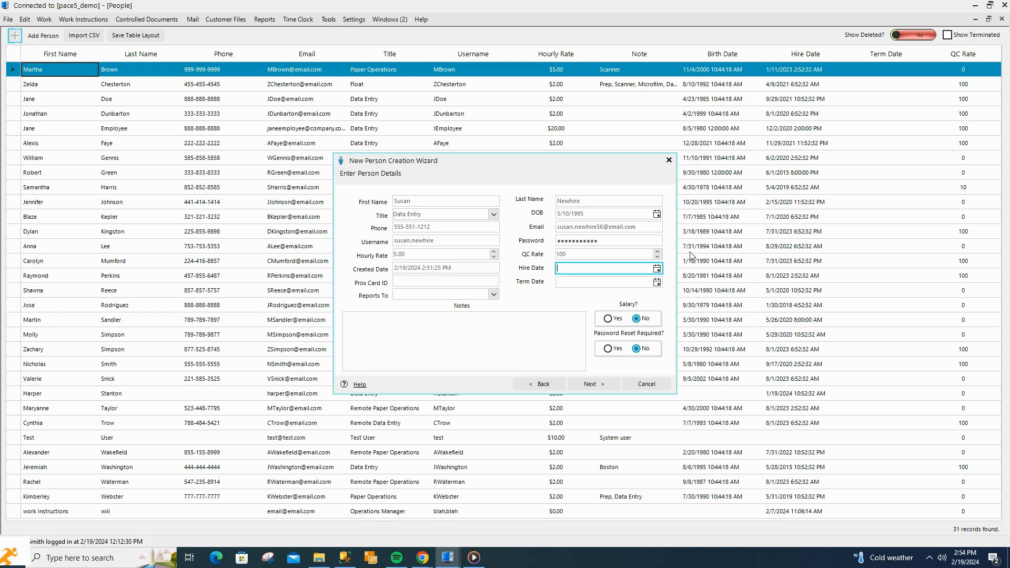
pyautogui.click(657, 268)
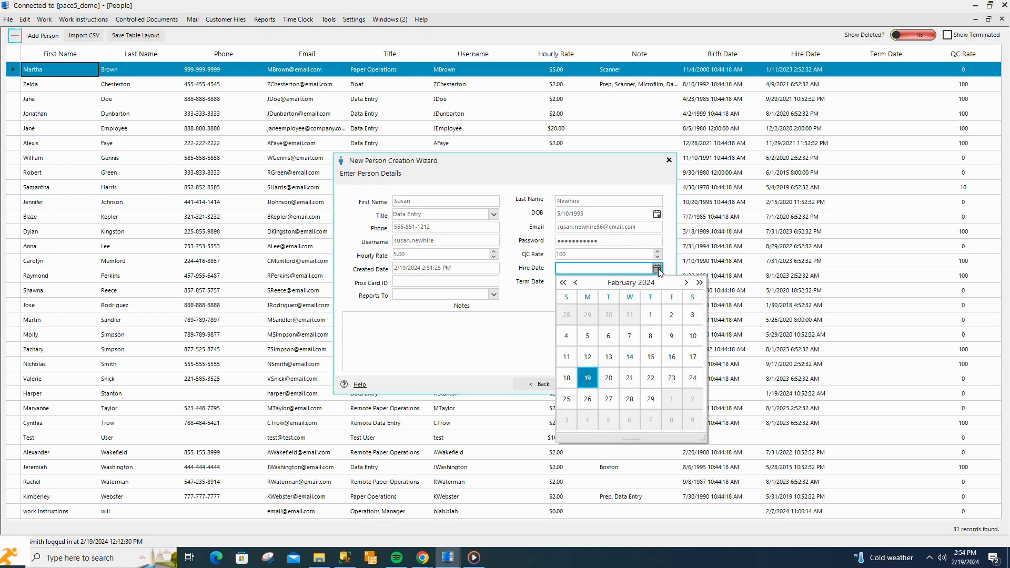
pyautogui.click(587, 378)
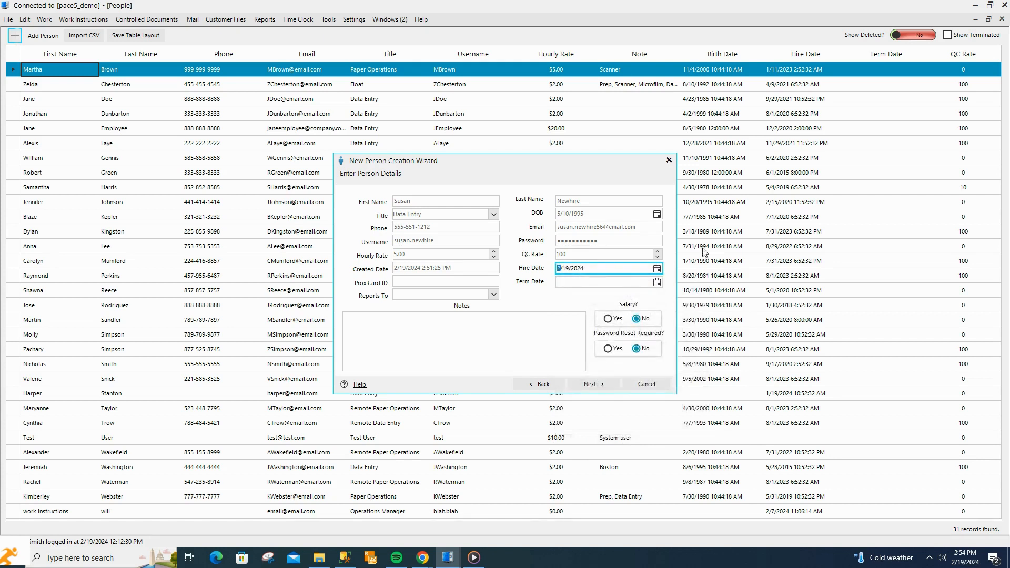
pyautogui.press('Tab')
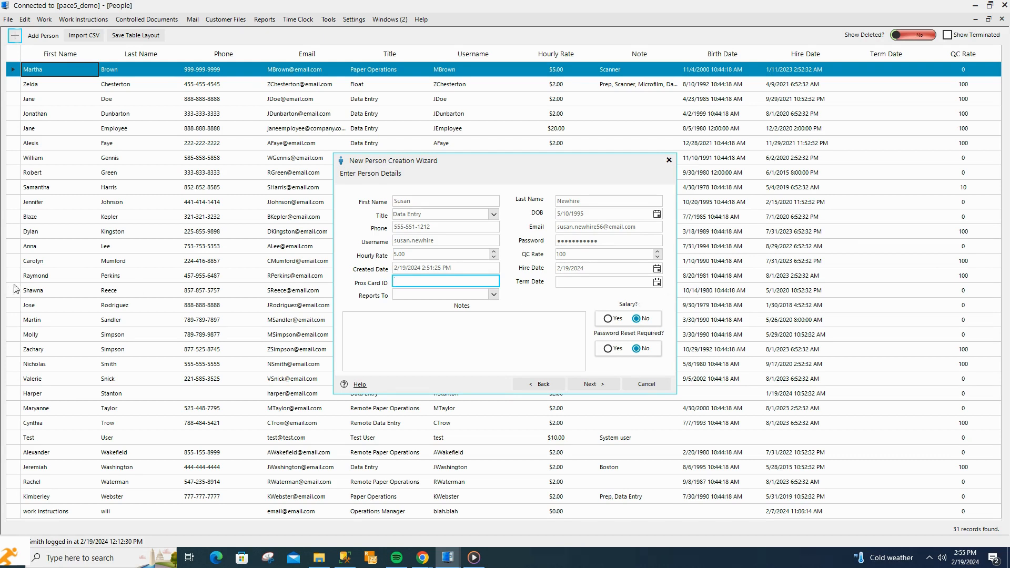
# Choose the supervisor under Reports To and set Password Reset Required to Yes
pyautogui.press('Tab')
pyautogui.press('Tab')
pyautogui.press('Tab')
pyautogui.click(493, 294)
pyautogui.scroll(-2, 475, 337)
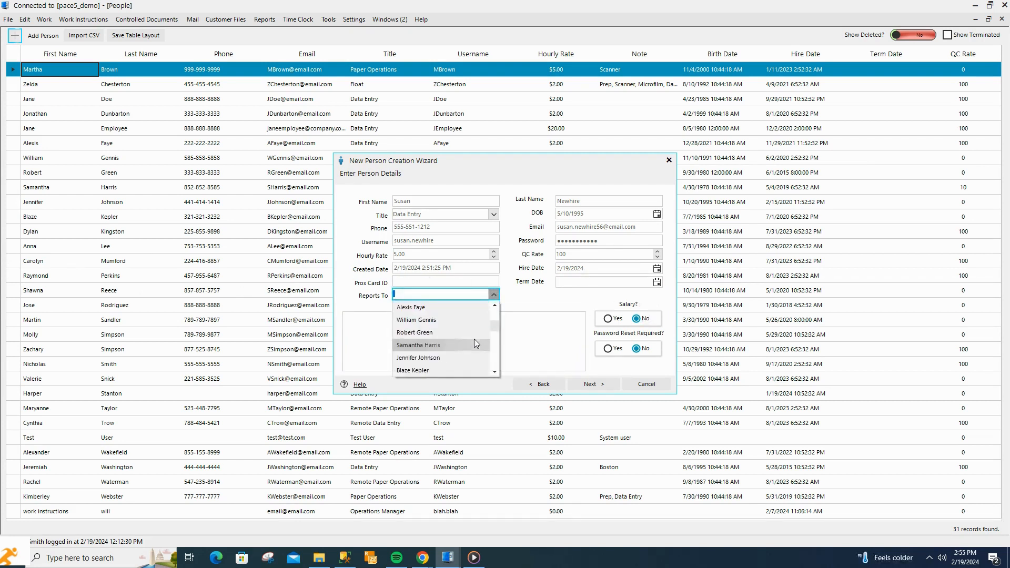
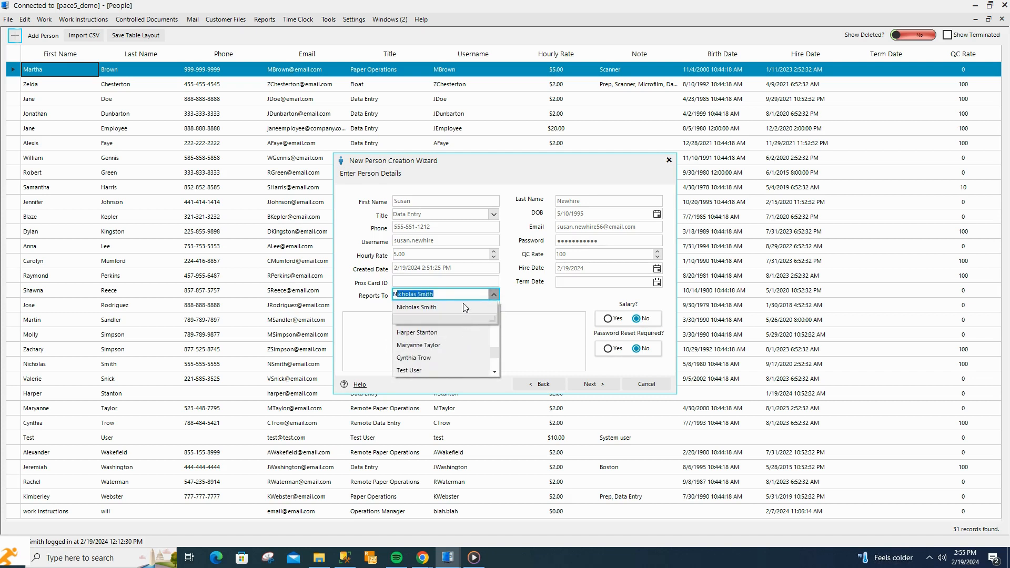
pyautogui.click(465, 308)
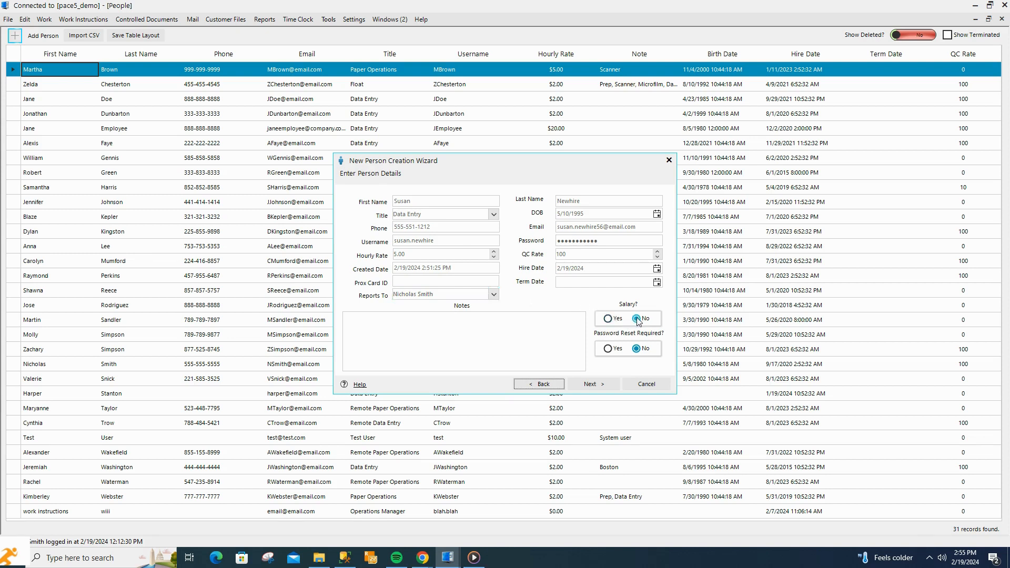
pyautogui.click(609, 350)
# Limit the person's groups to General, removing Data Entry and Employees
pyautogui.click(608, 384)
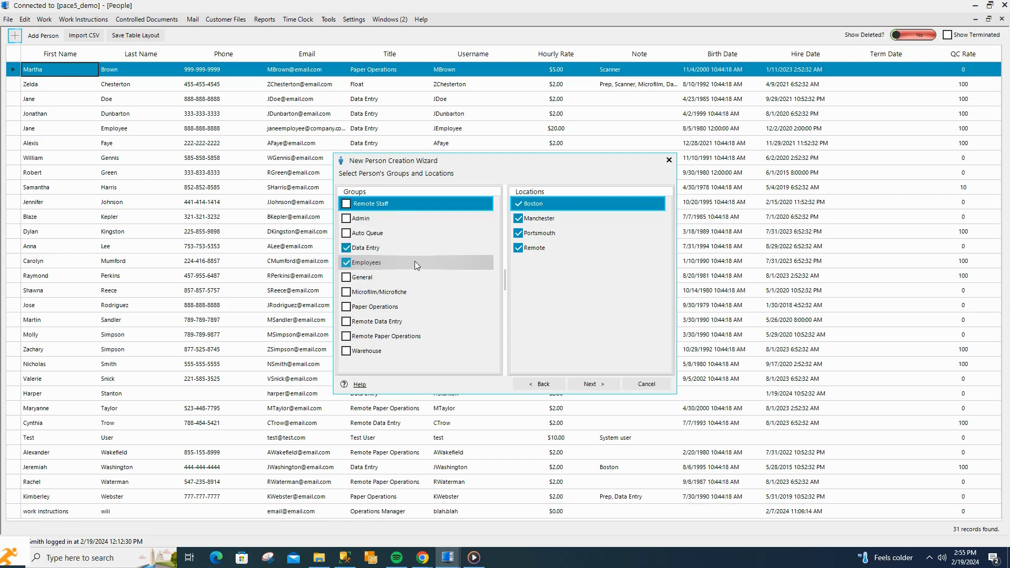
pyautogui.click(347, 250)
pyautogui.click(347, 262)
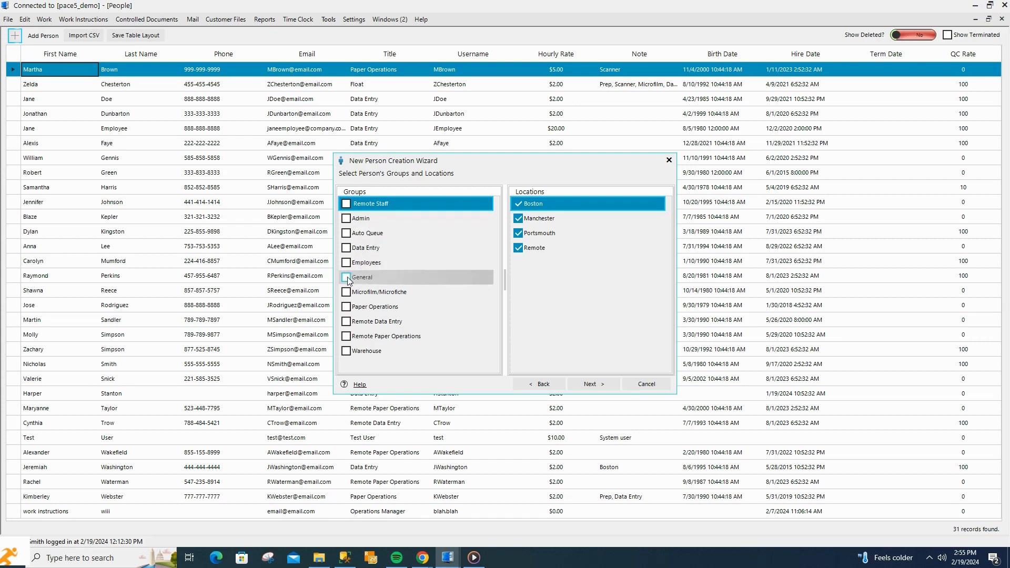
pyautogui.click(347, 278)
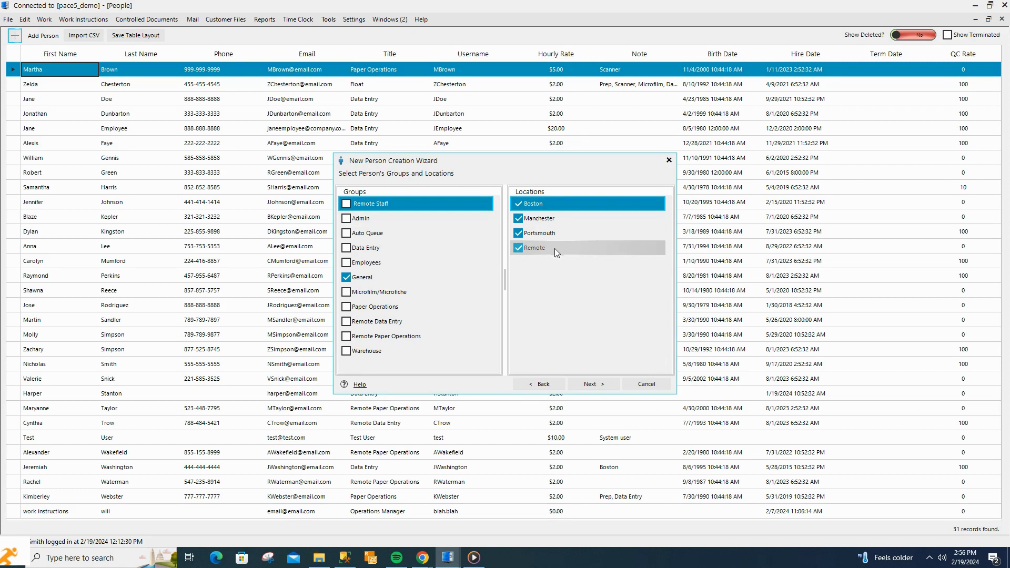
# Keep only the Manchester location by removing Boston, Portsmouth and Remote, then finish the wizard
pyautogui.click(518, 205)
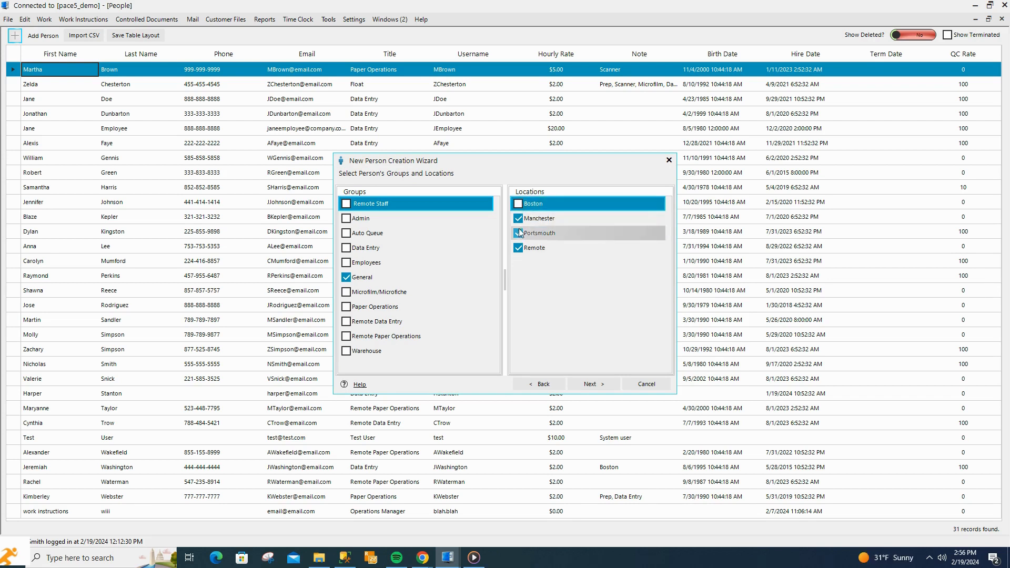
pyautogui.click(518, 234)
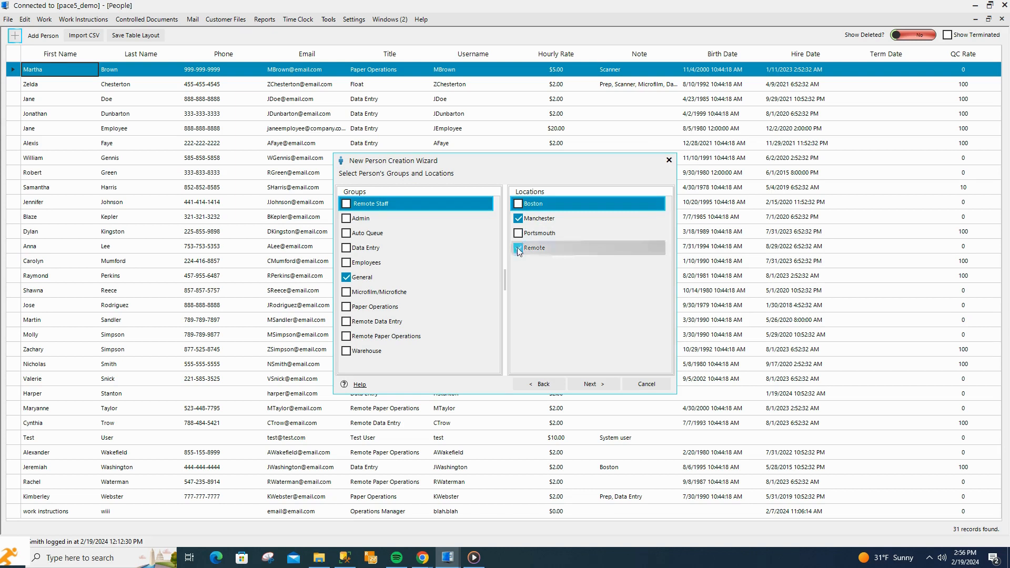
pyautogui.click(519, 248)
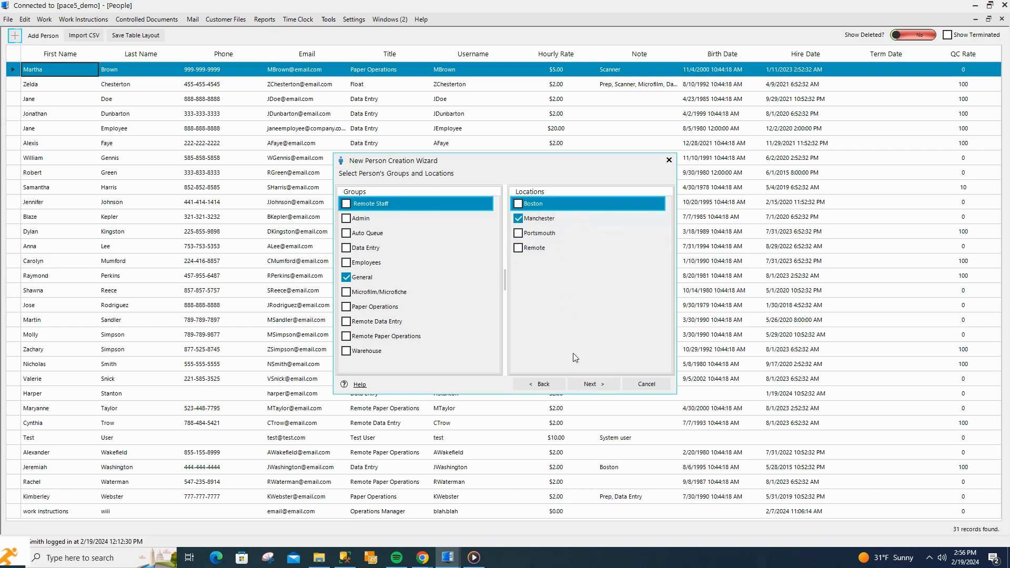
pyautogui.click(596, 386)
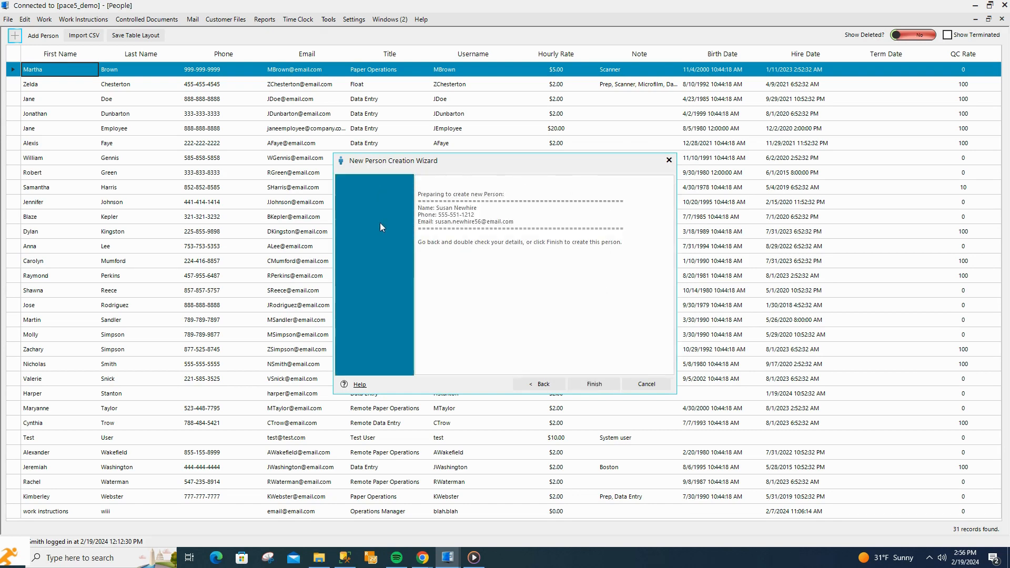
pyautogui.click(607, 385)
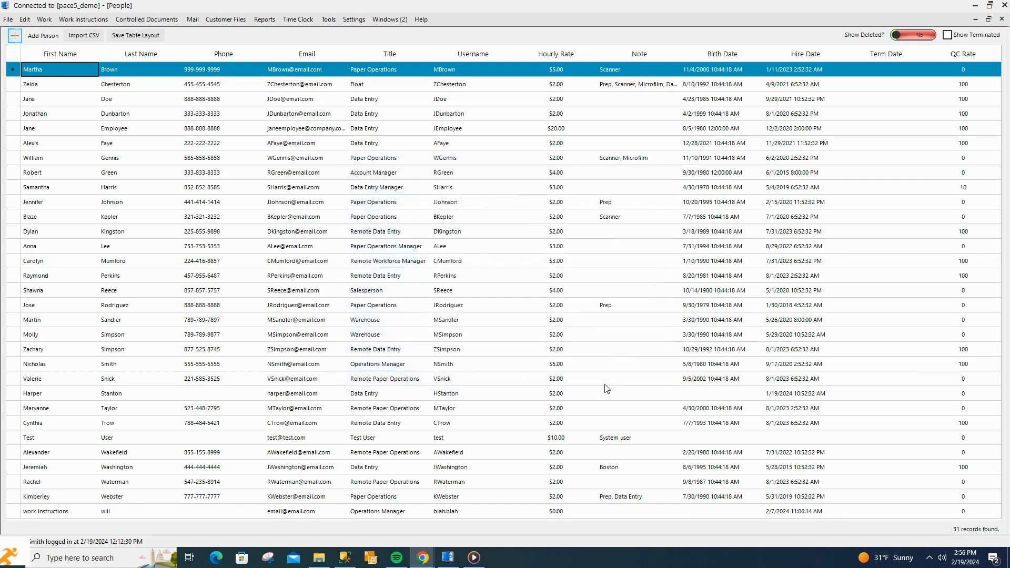